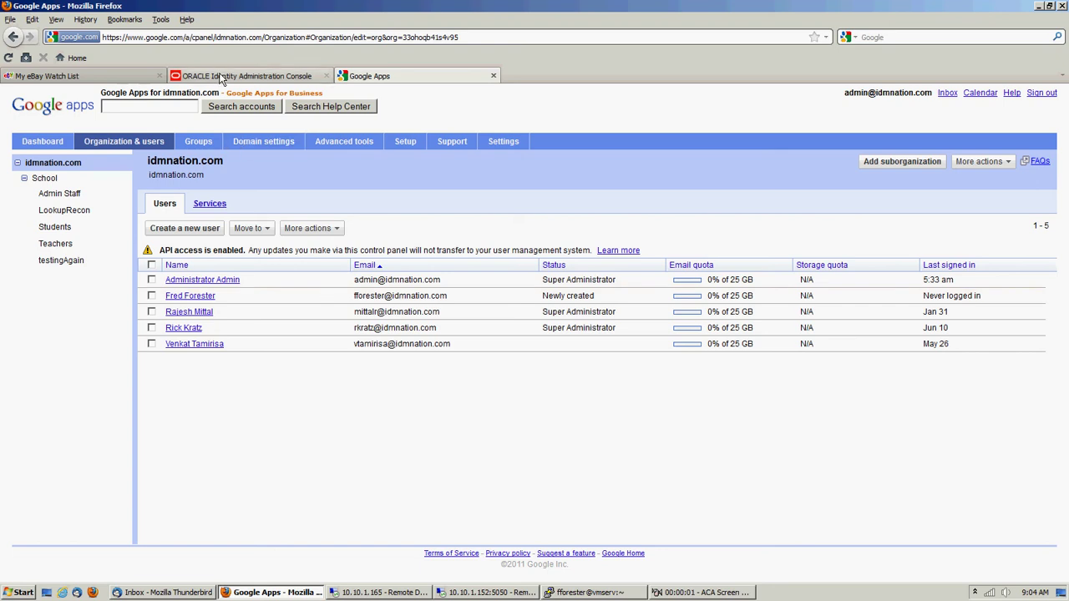
# - Return to the Oracle console to view the user's resources list
pyautogui.click(222, 77)
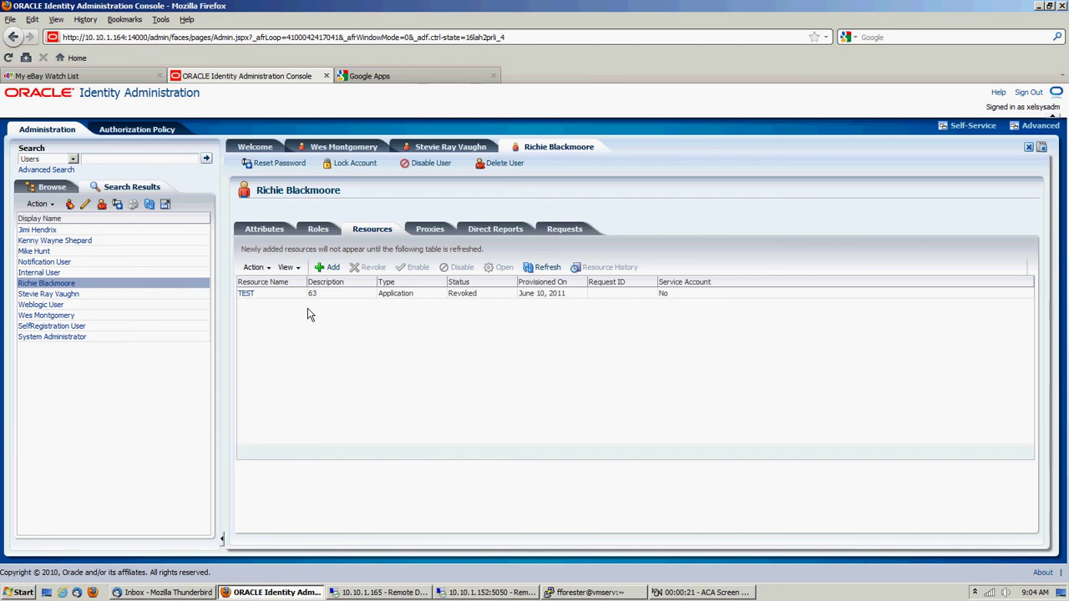
# - Provision Cloud Connector Object to the user and dismiss the 'Provisioning Has Been Initiated' window
pyautogui.click(331, 271)
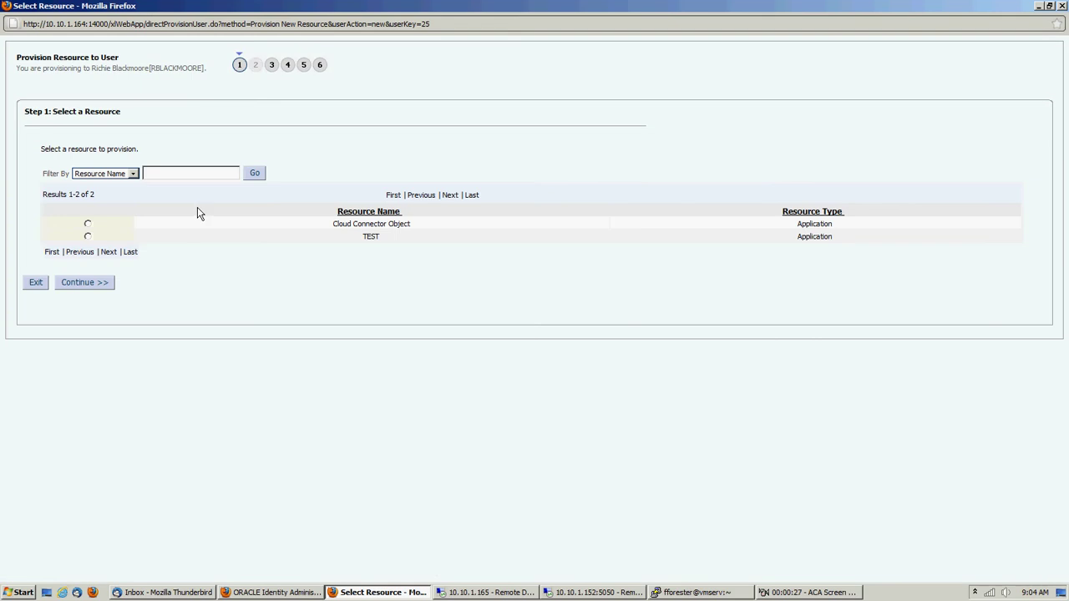
pyautogui.click(78, 282)
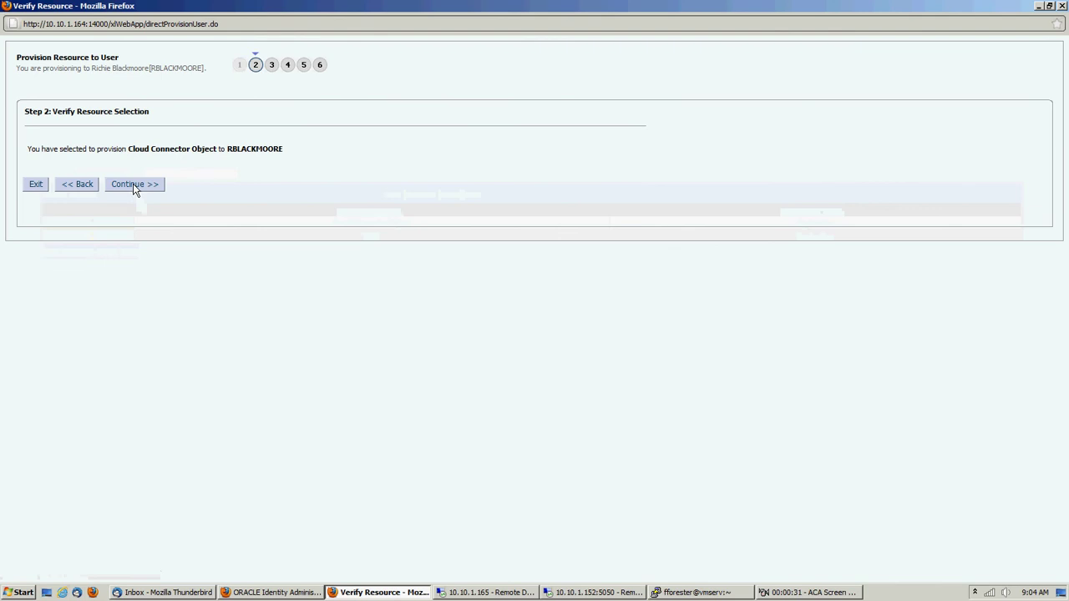
pyautogui.click(133, 186)
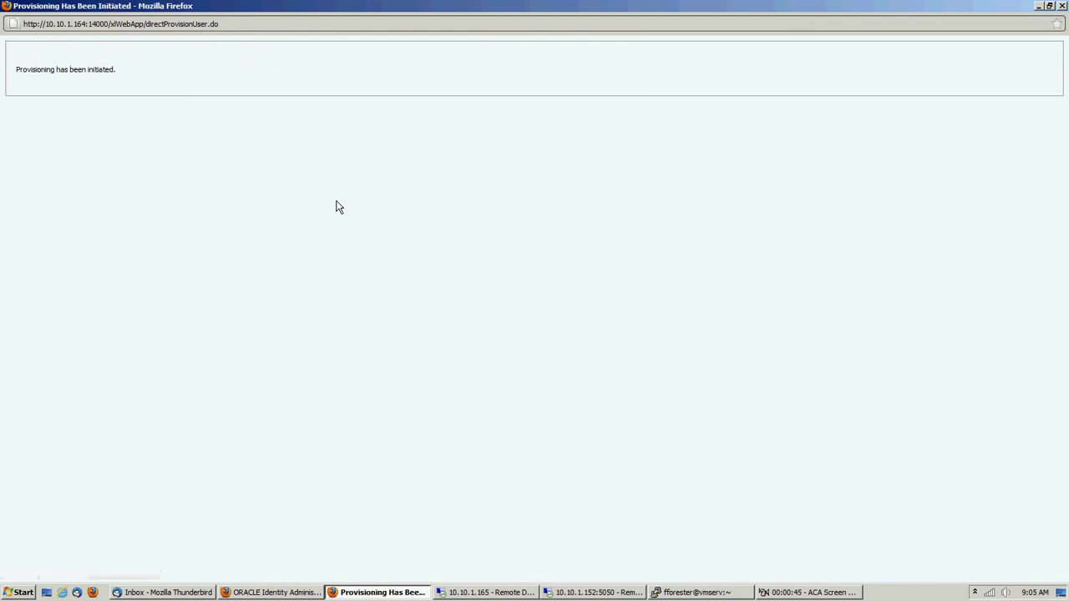
pyautogui.click(1062, 7)
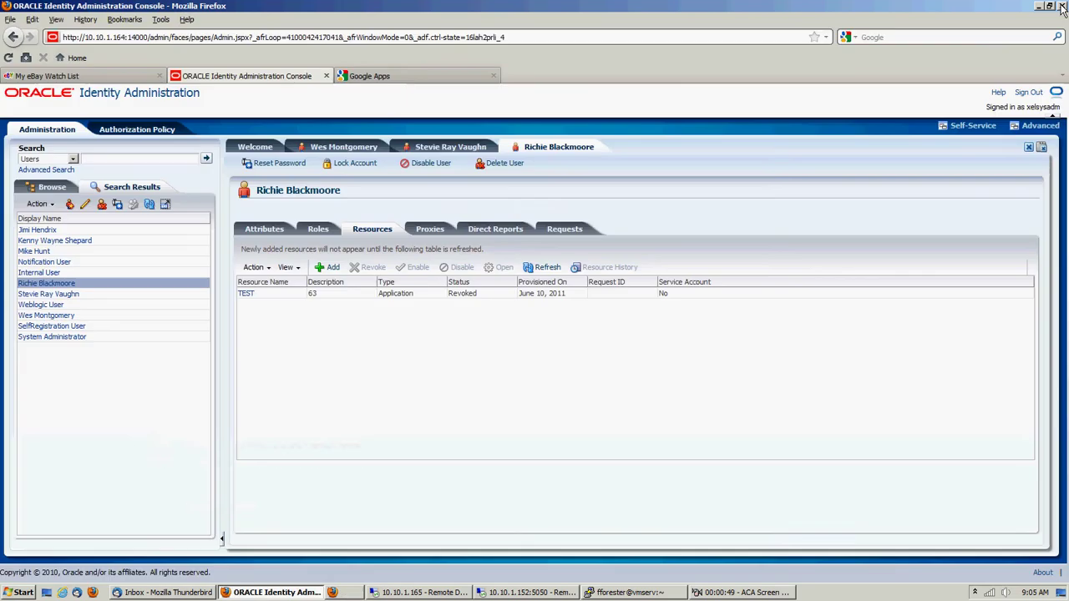
# - Refresh the resources list and select the newly provisioned Cloud Connector Object
pyautogui.click(543, 269)
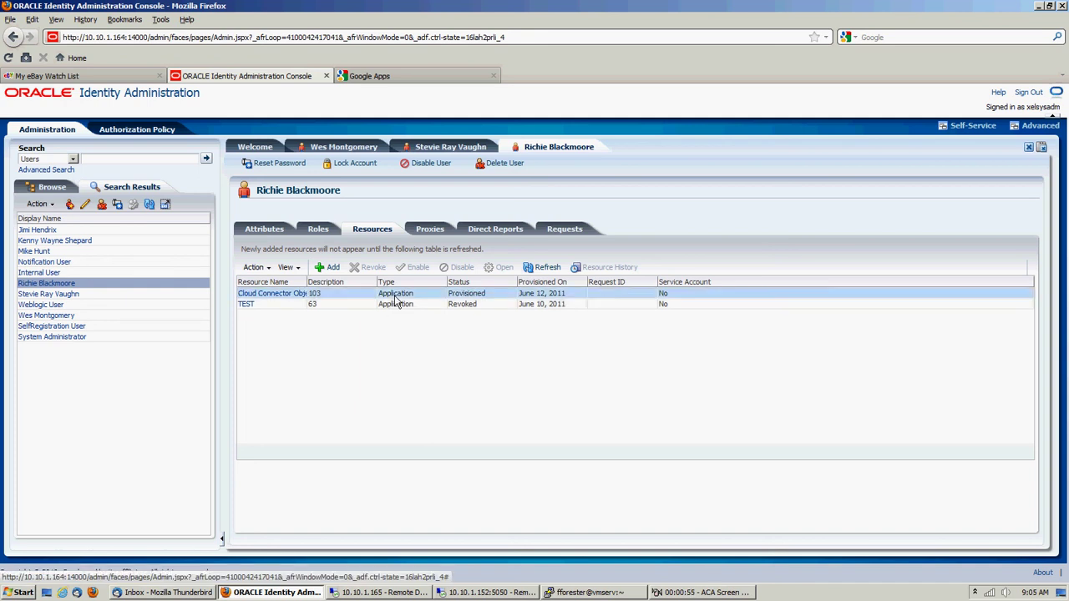
pyautogui.click(392, 296)
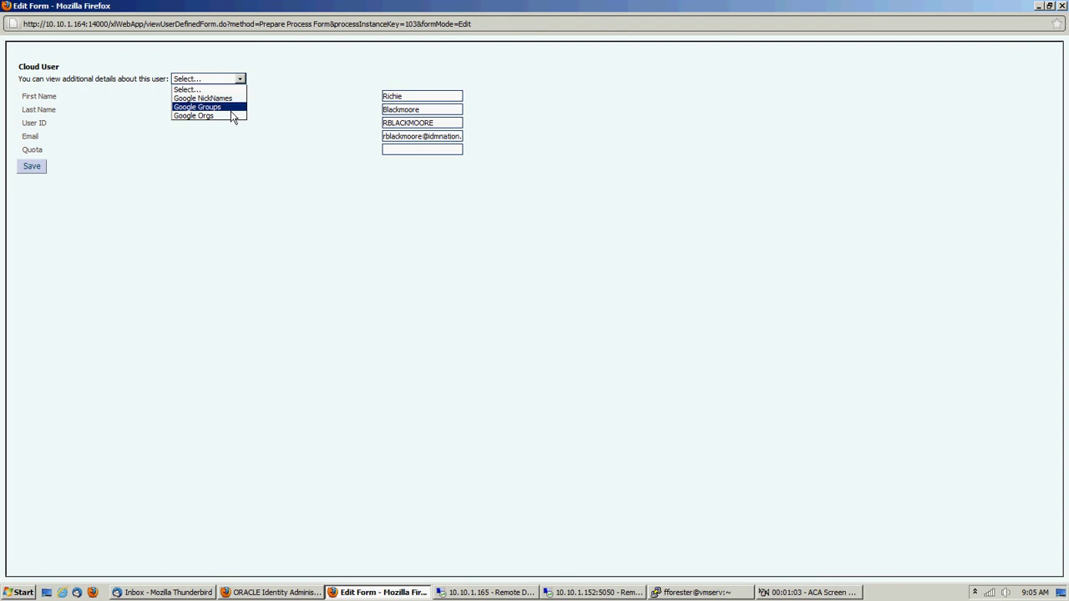
# - Add School/Teachers under Google Orgs via the lookup, then close the Edit Form
pyautogui.click(233, 117)
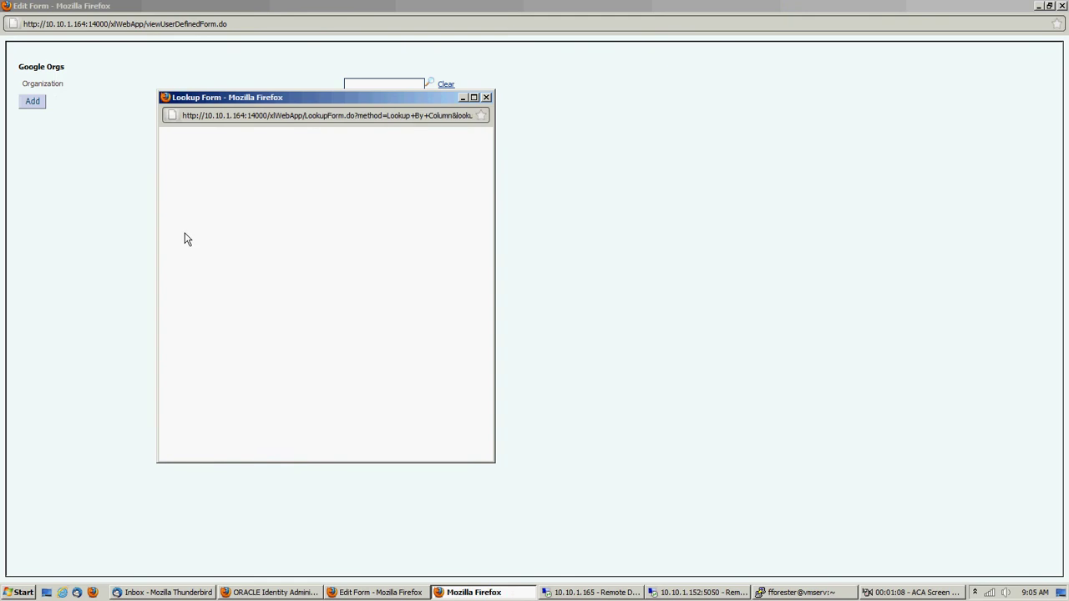
pyautogui.click(184, 285)
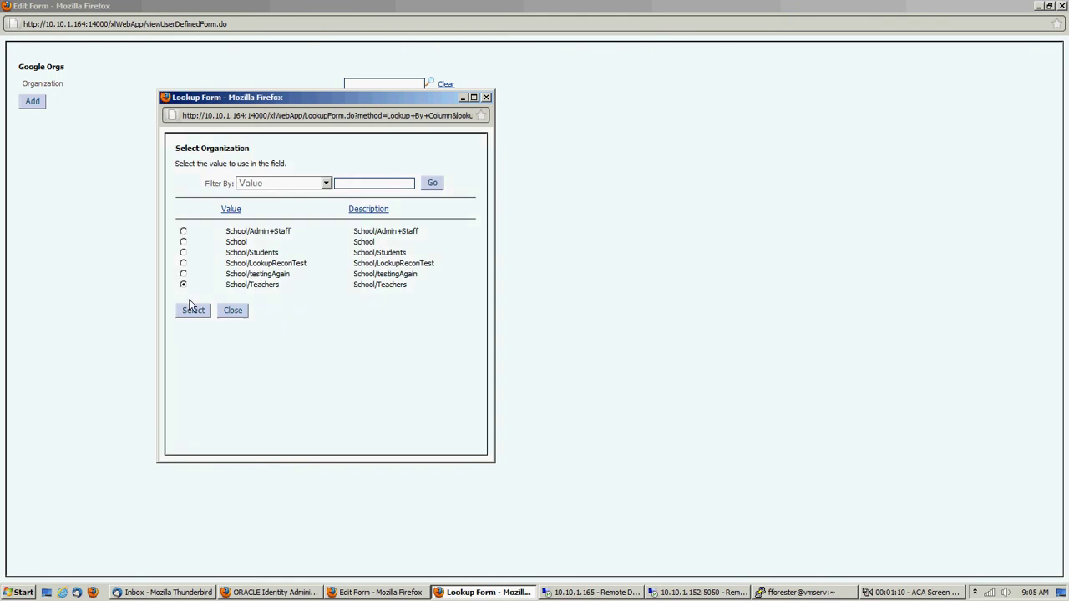
pyautogui.click(192, 313)
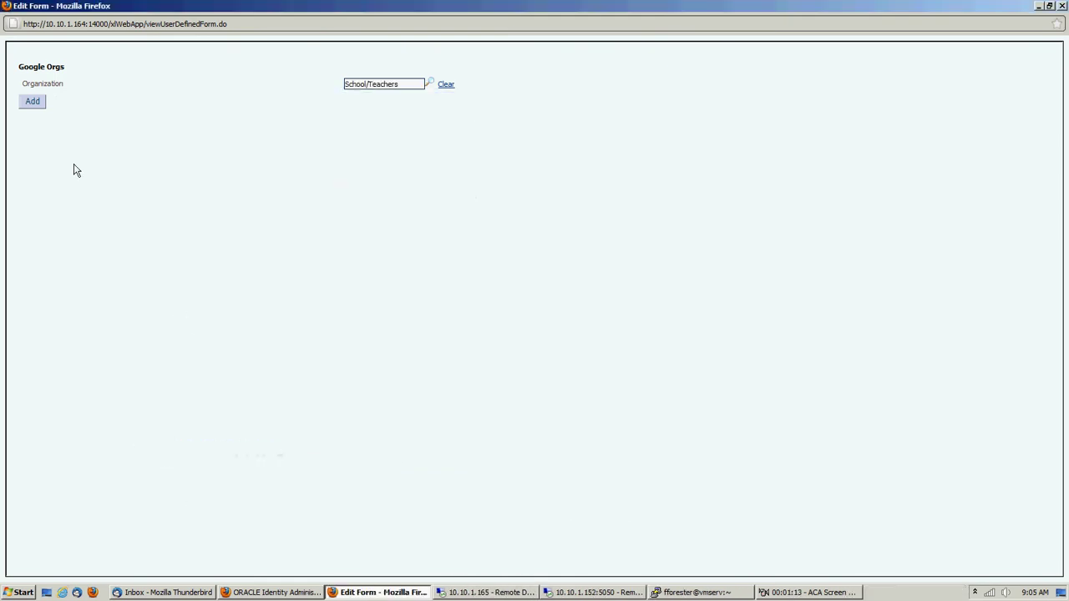
pyautogui.click(35, 104)
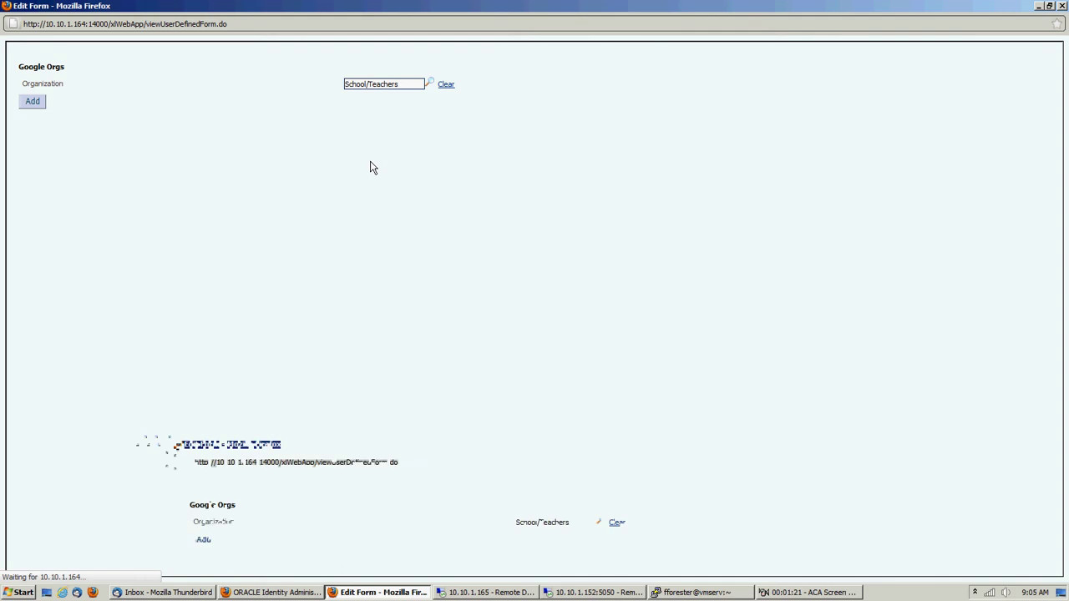
pyautogui.click(1062, 6)
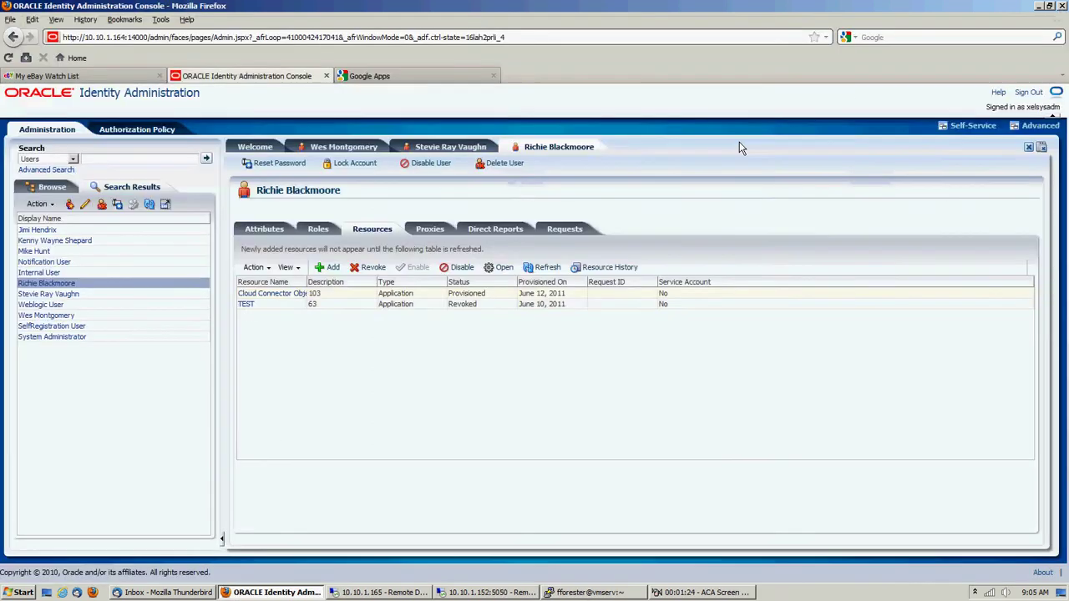
# - In Google Apps, confirm the user's page shows the School > Teachers organization
pyautogui.click(406, 76)
pyautogui.click(56, 241)
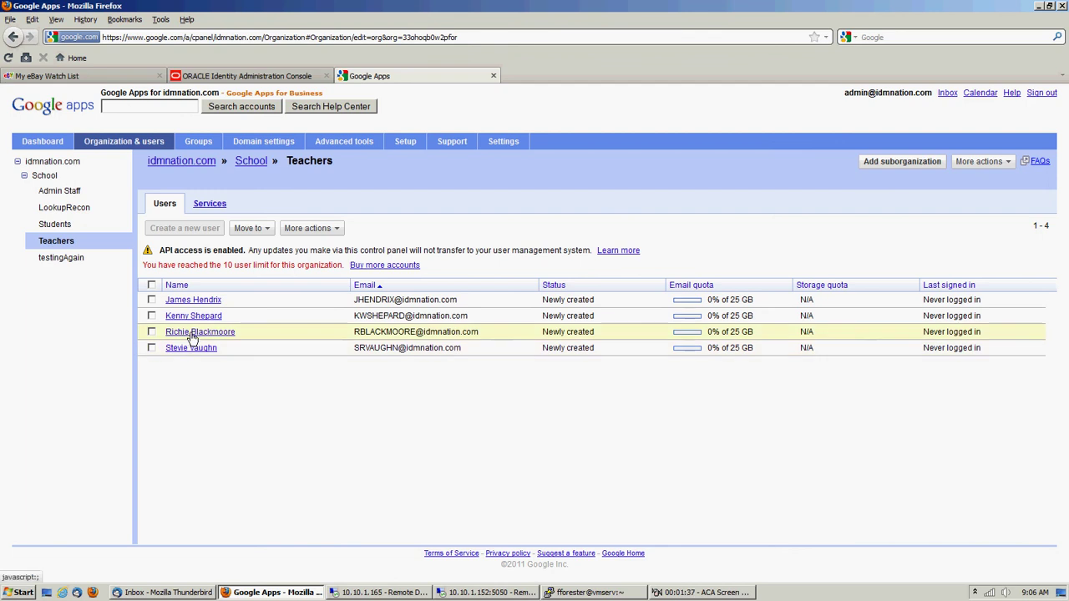
pyautogui.click(192, 333)
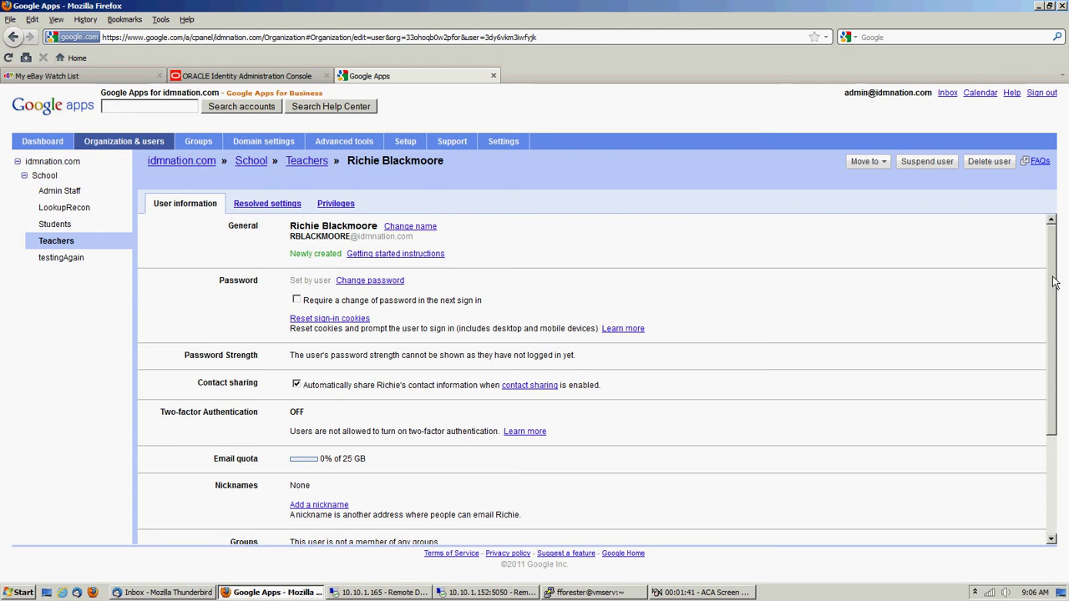
pyautogui.scroll(-2, 1053, 283)
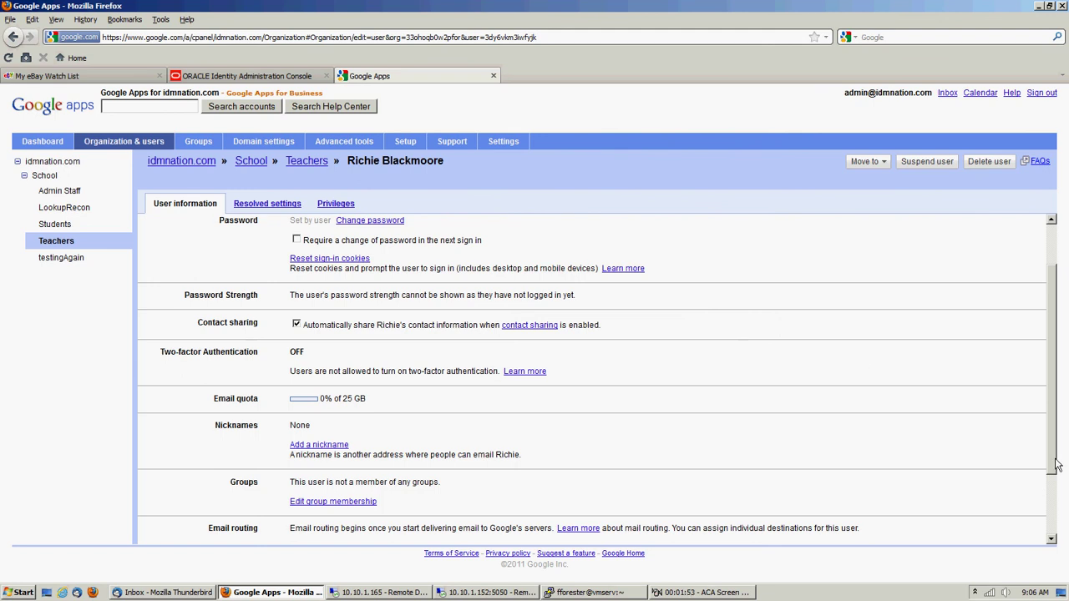
pyautogui.click(1050, 511)
pyautogui.scroll(1, 1050, 505)
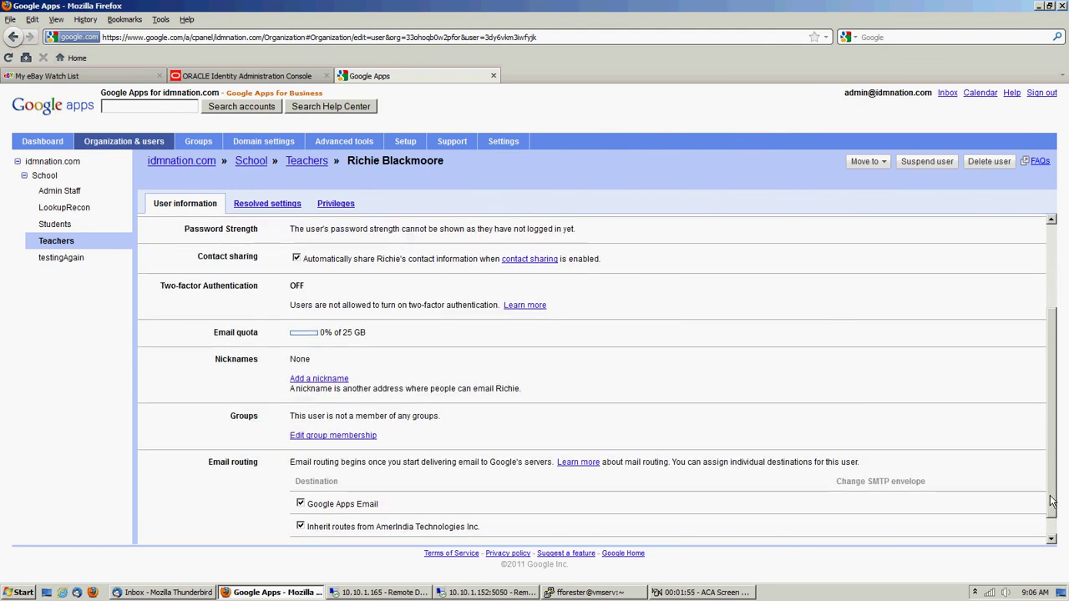
pyautogui.scroll(-1, 1051, 501)
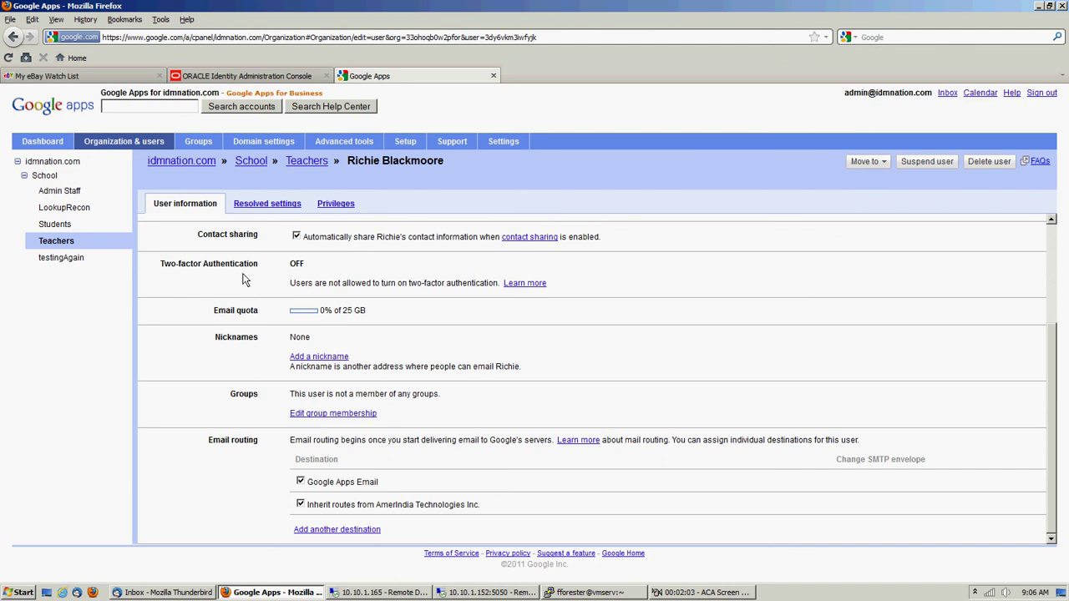
pyautogui.click(248, 75)
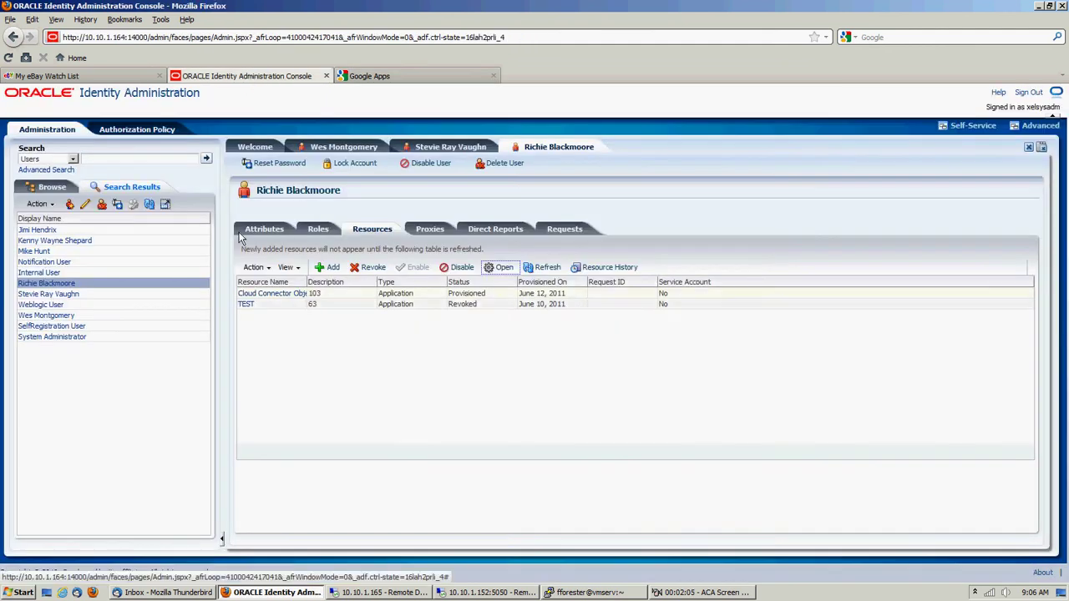
# - Open the Cloud User form of the Cloud Connector Object resource
pyautogui.click(394, 304)
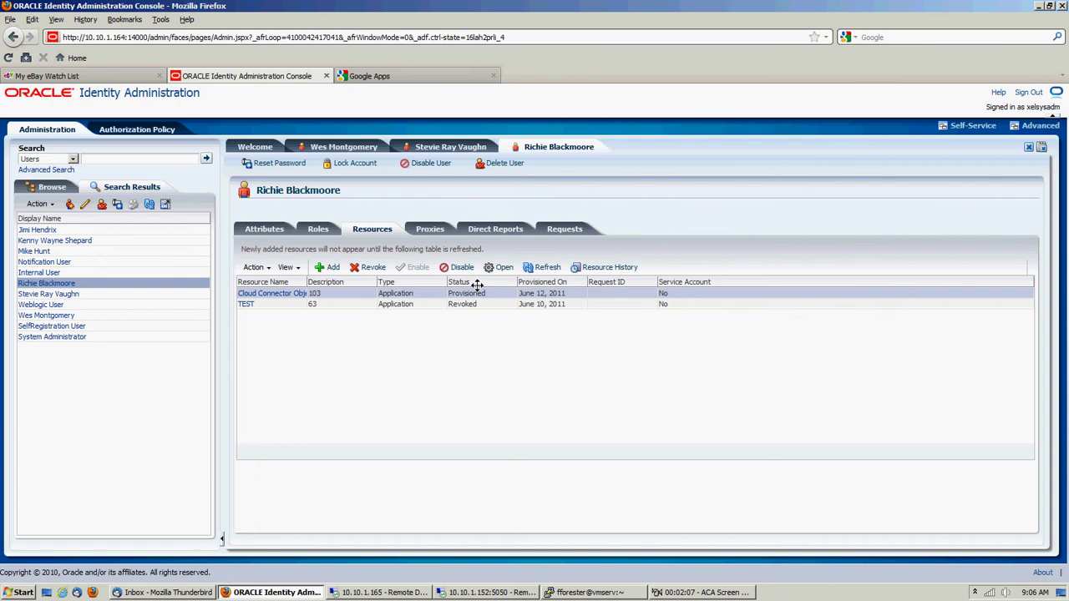
pyautogui.click(503, 269)
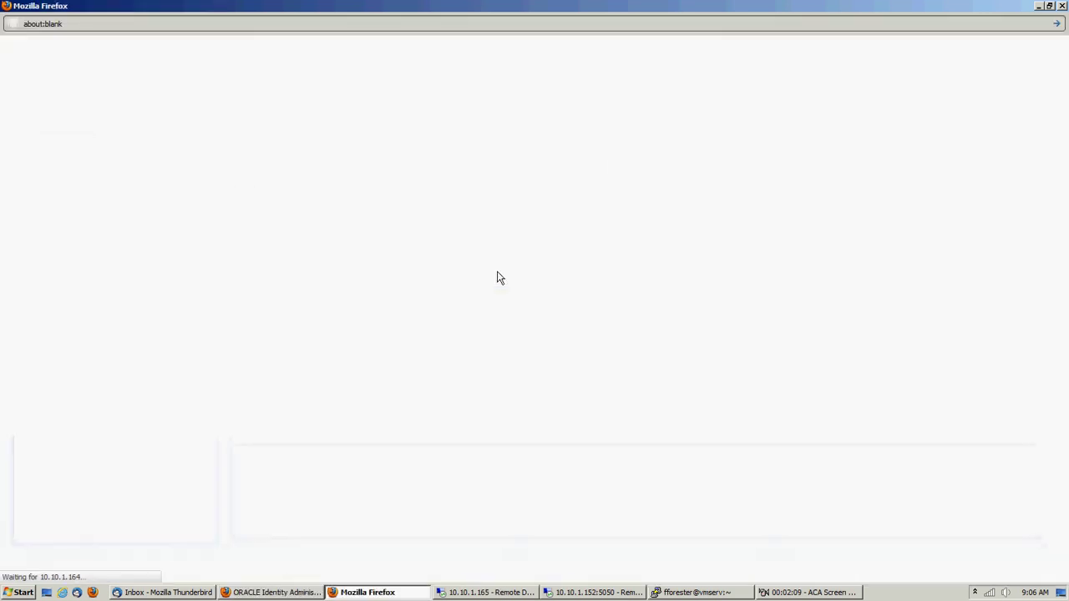
pyautogui.click(1049, 6)
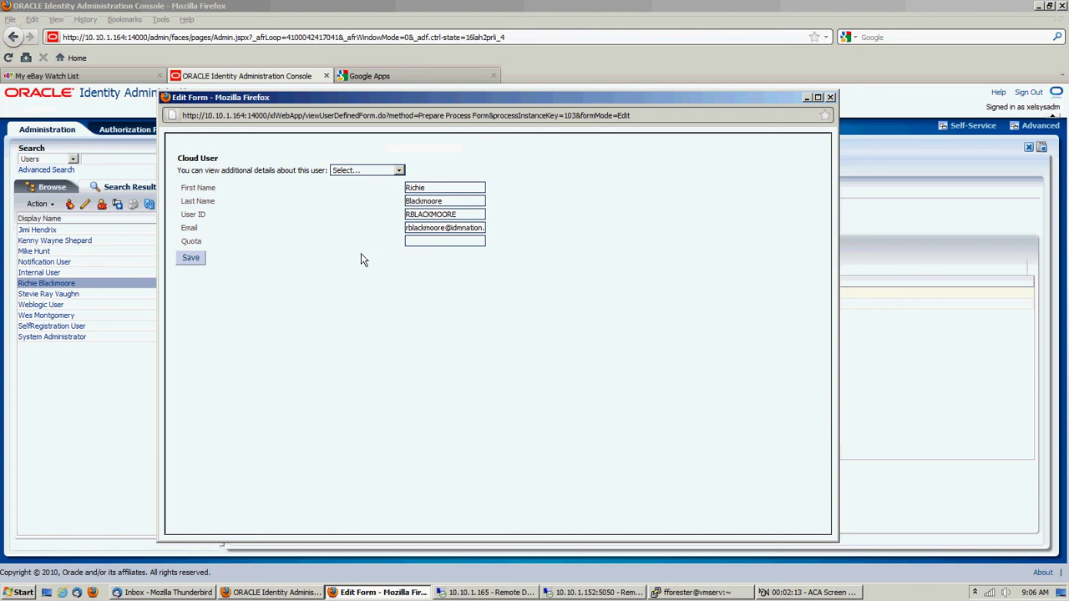
pyautogui.click(427, 242)
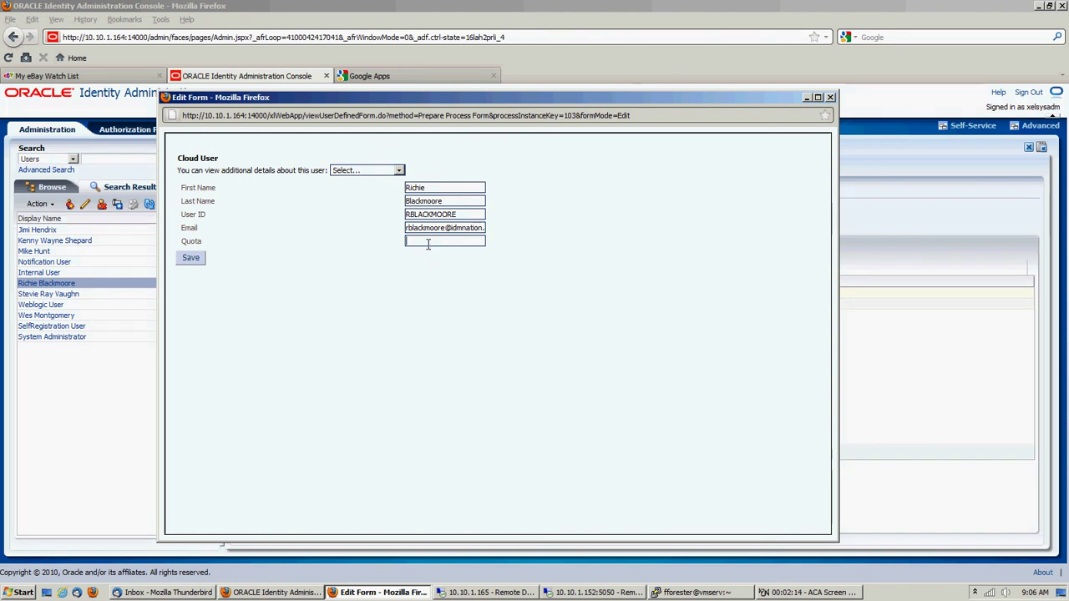
# - Add the user's nickname in the Google NickNames form
pyautogui.click(400, 171)
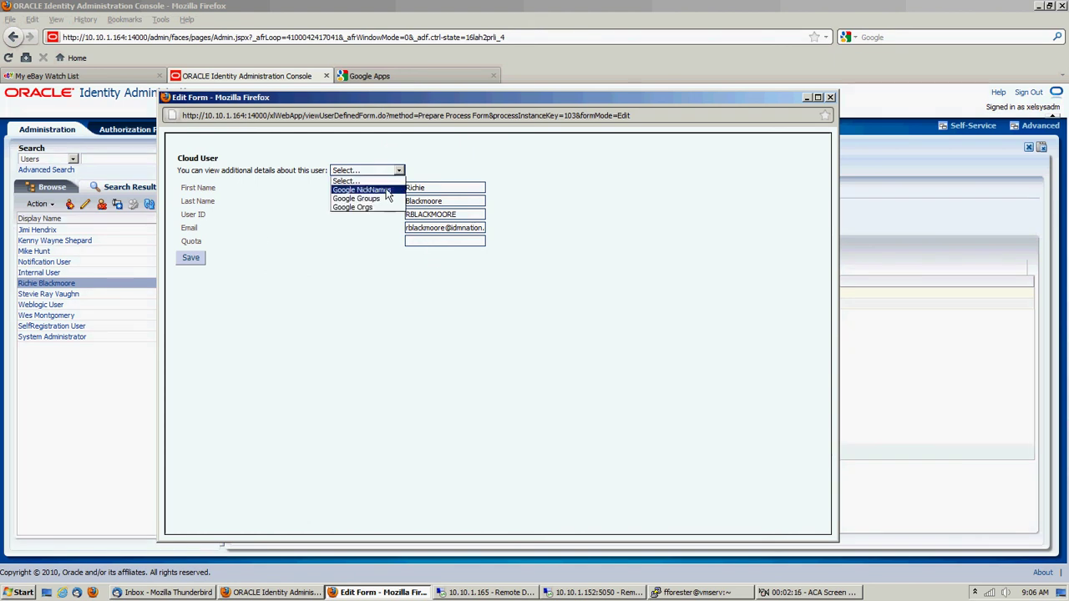
pyautogui.click(386, 190)
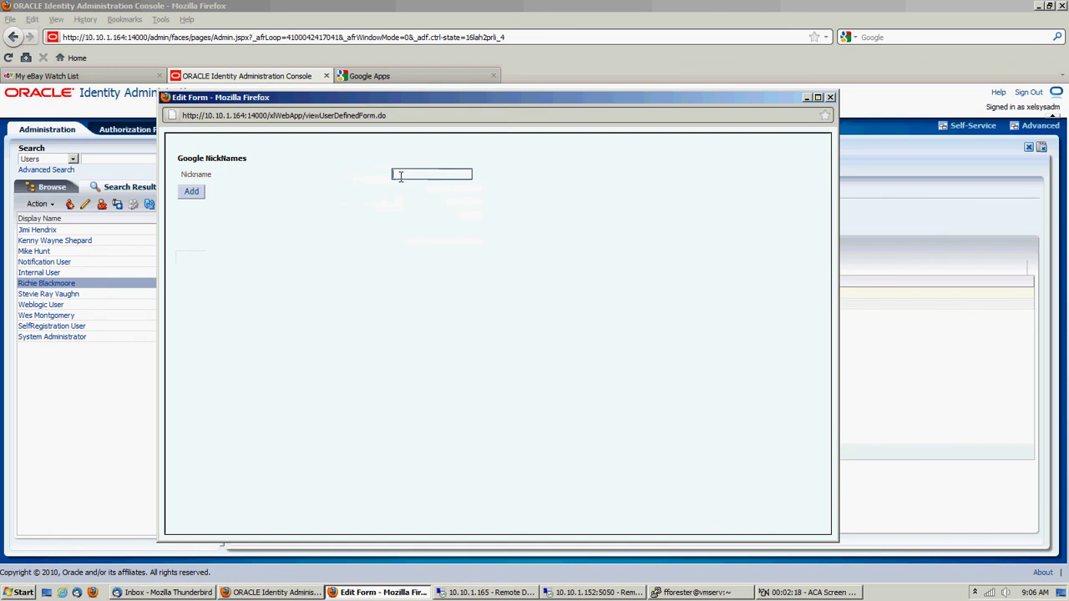
pyautogui.click(410, 173)
pyautogui.write('Ricky')
pyautogui.click(195, 197)
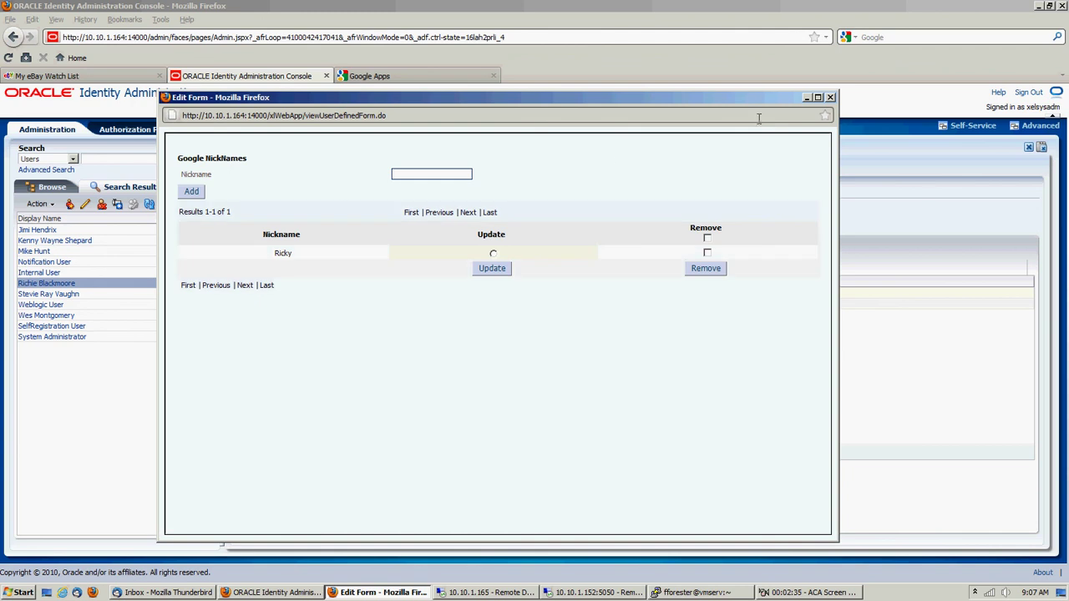
pyautogui.click(830, 98)
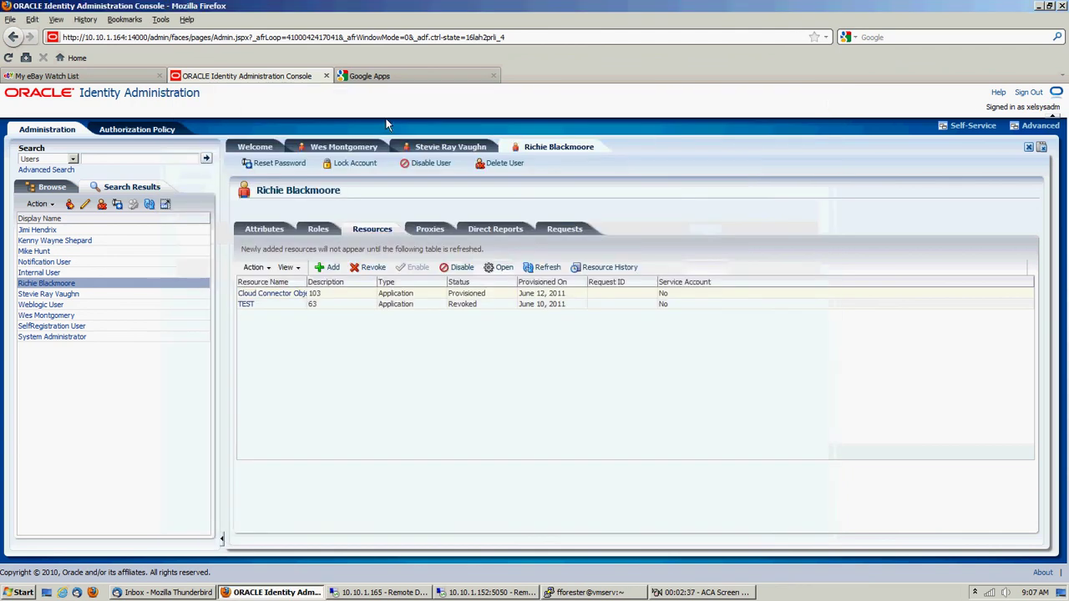
pyautogui.click(377, 79)
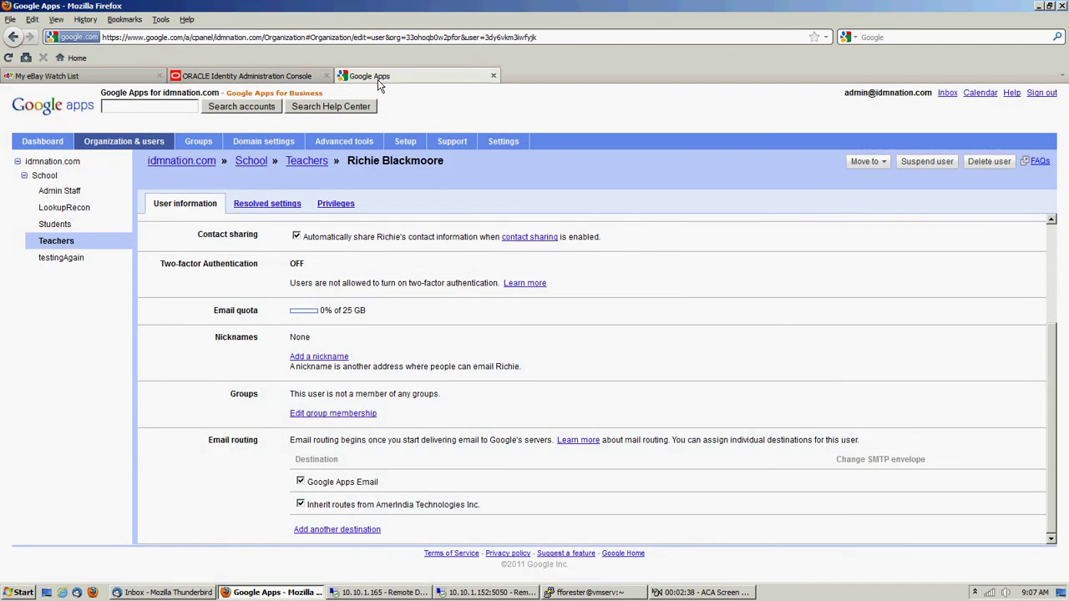
pyautogui.click(63, 244)
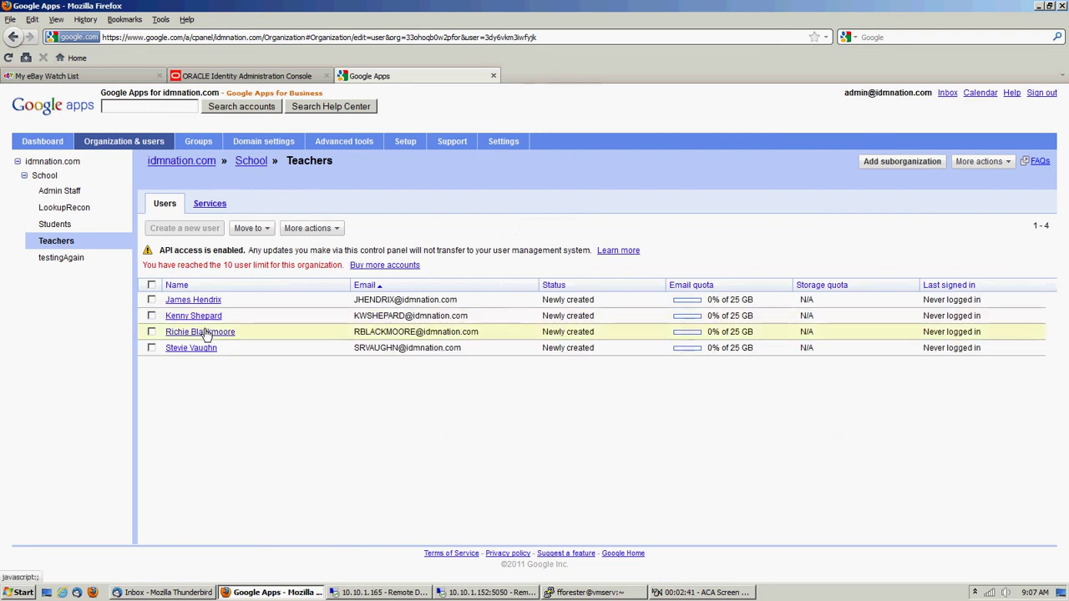
pyautogui.click(207, 332)
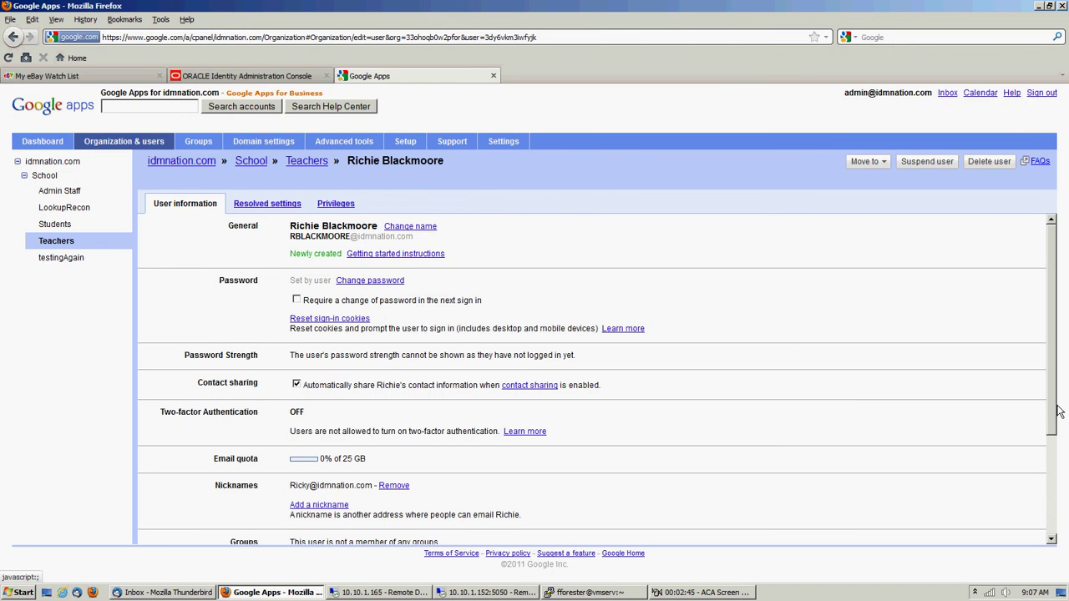
pyautogui.moveTo(1054, 413); pyautogui.dragTo(1055, 501)
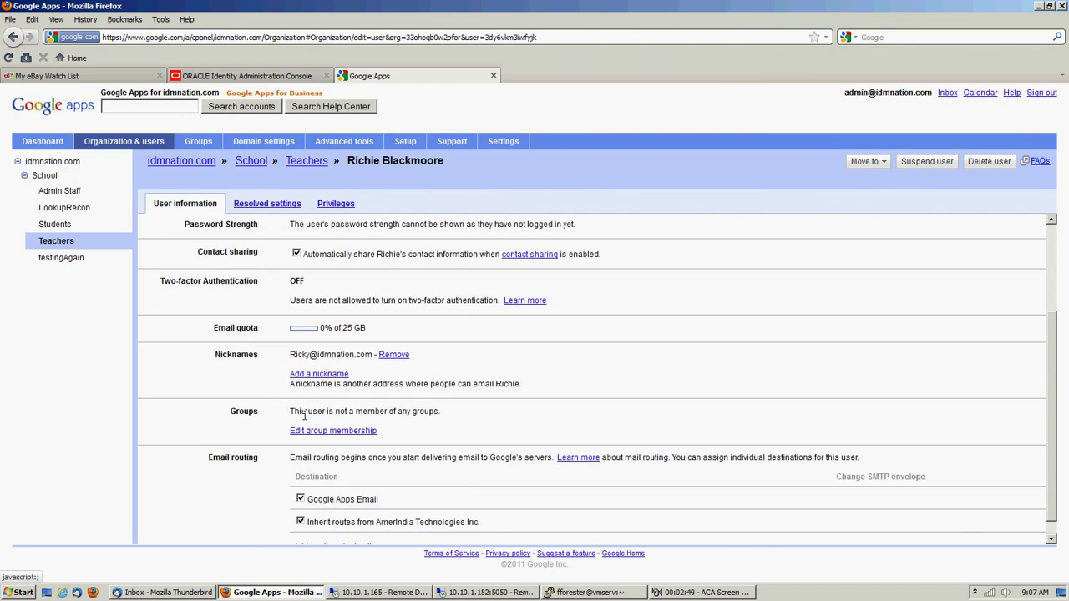
pyautogui.click(251, 77)
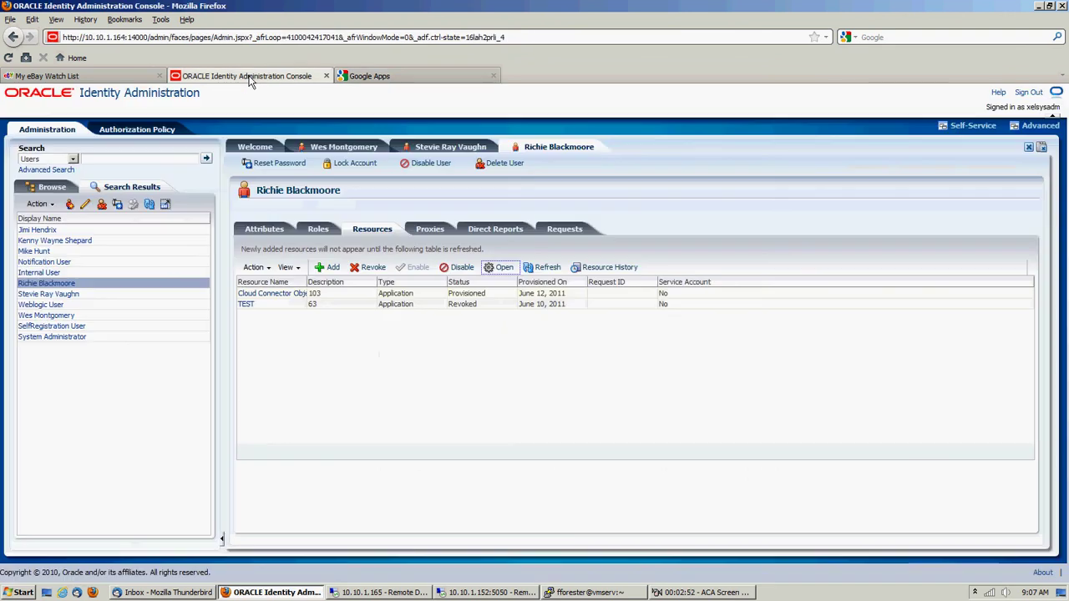
# - Add the teachers group under Google Groups on the Cloud Connector resource, then close the form
pyautogui.click(473, 297)
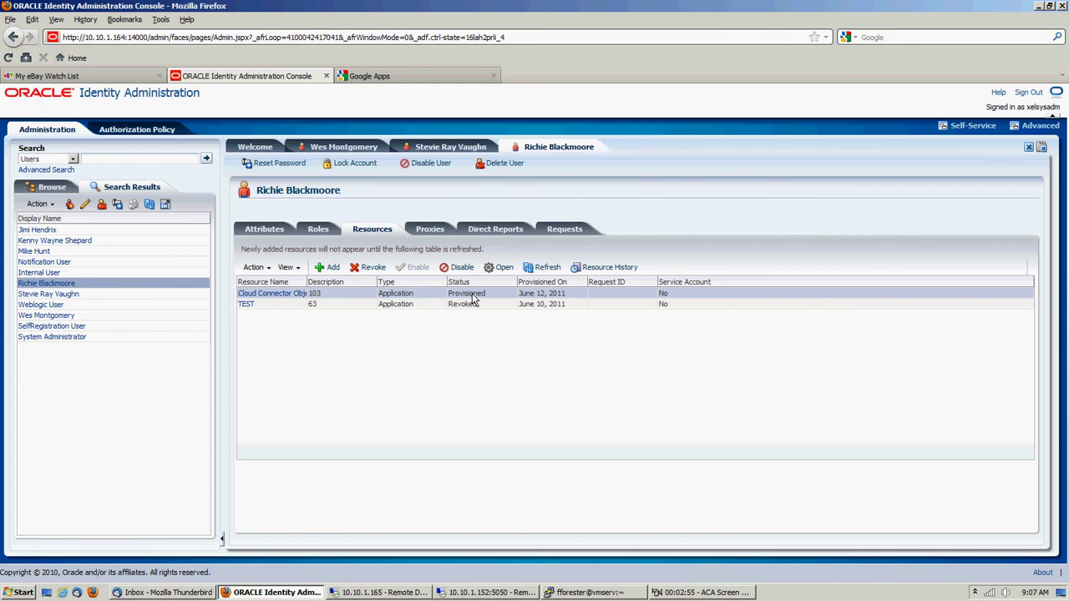
pyautogui.click(501, 267)
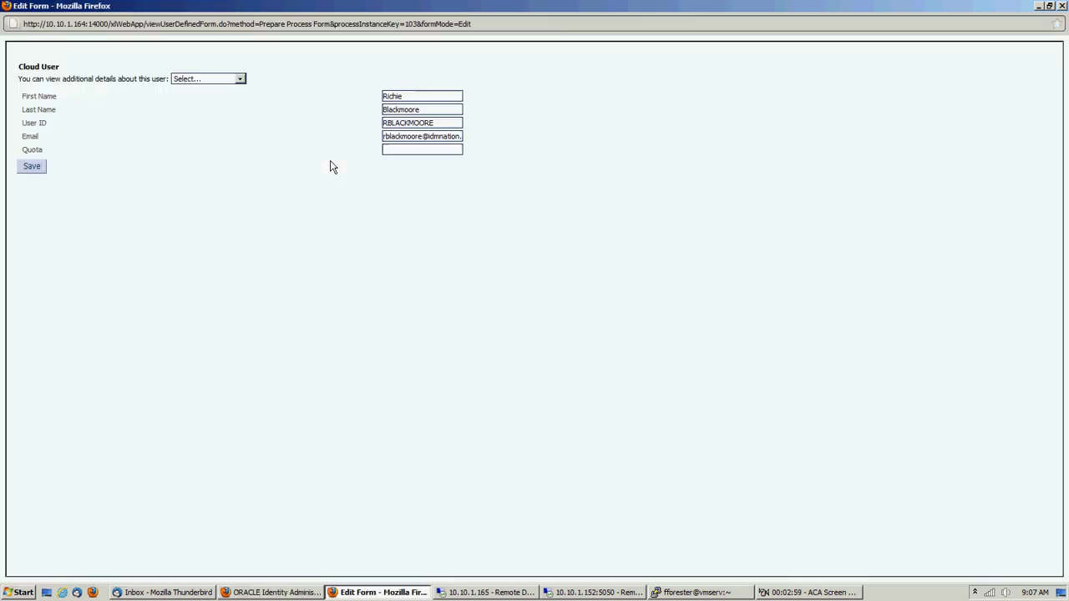
pyautogui.click(240, 78)
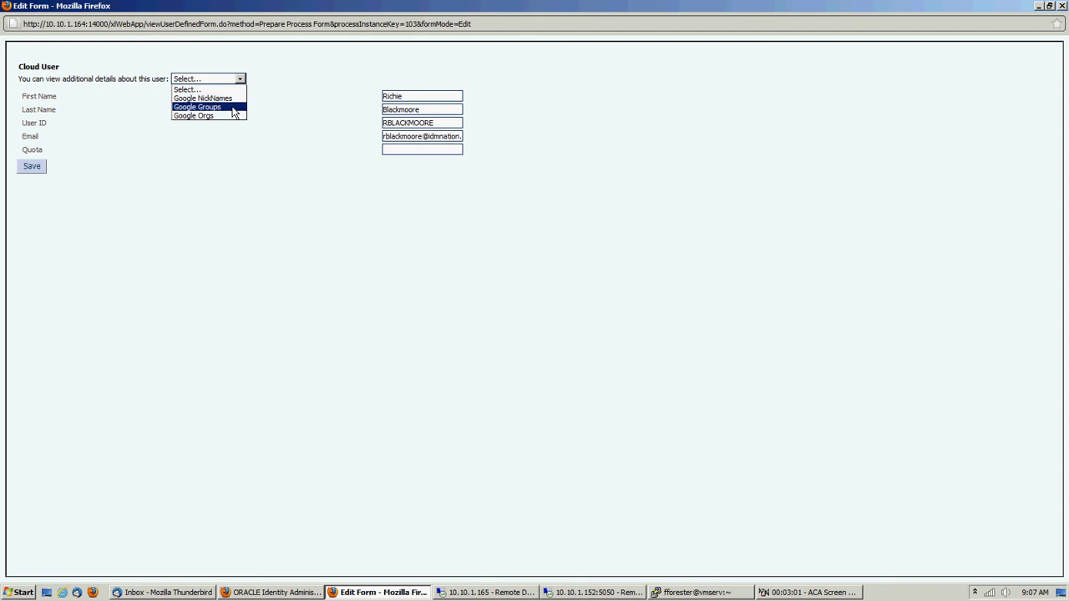
pyautogui.click(233, 108)
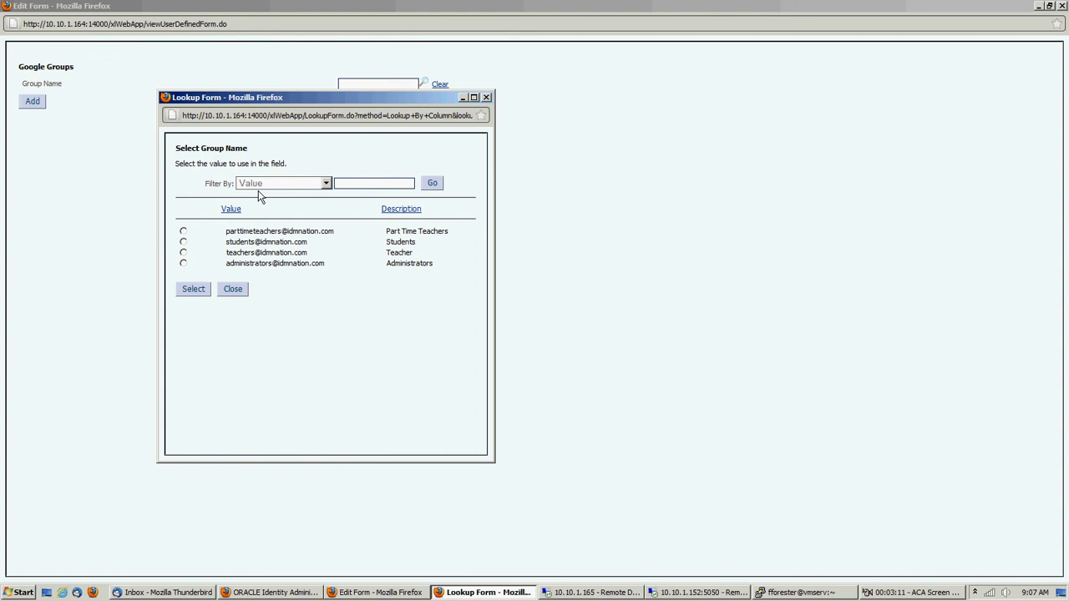
pyautogui.click(183, 253)
pyautogui.click(192, 289)
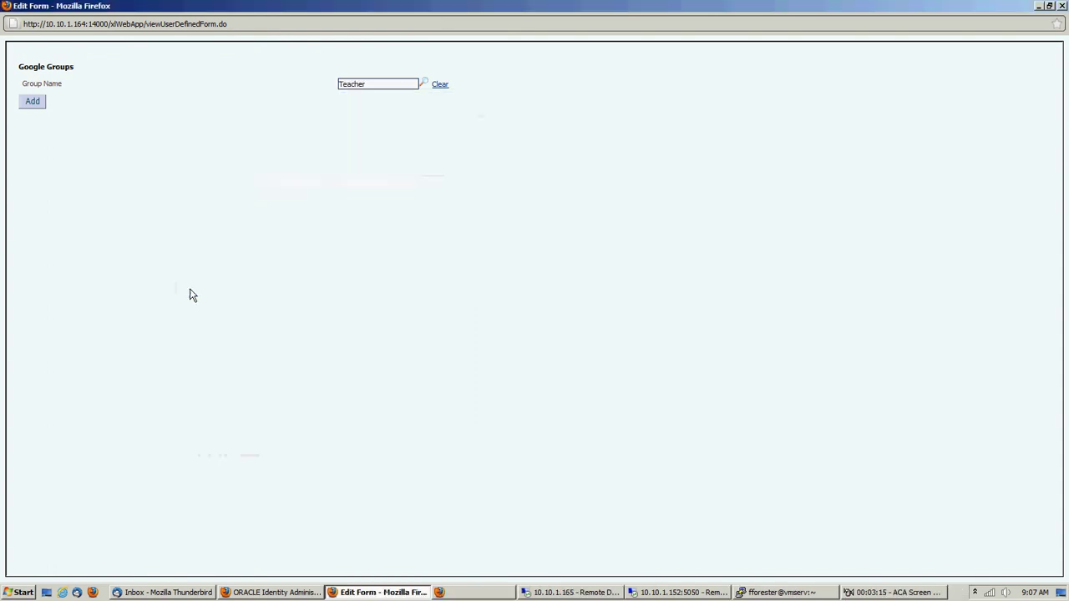
pyautogui.click(34, 103)
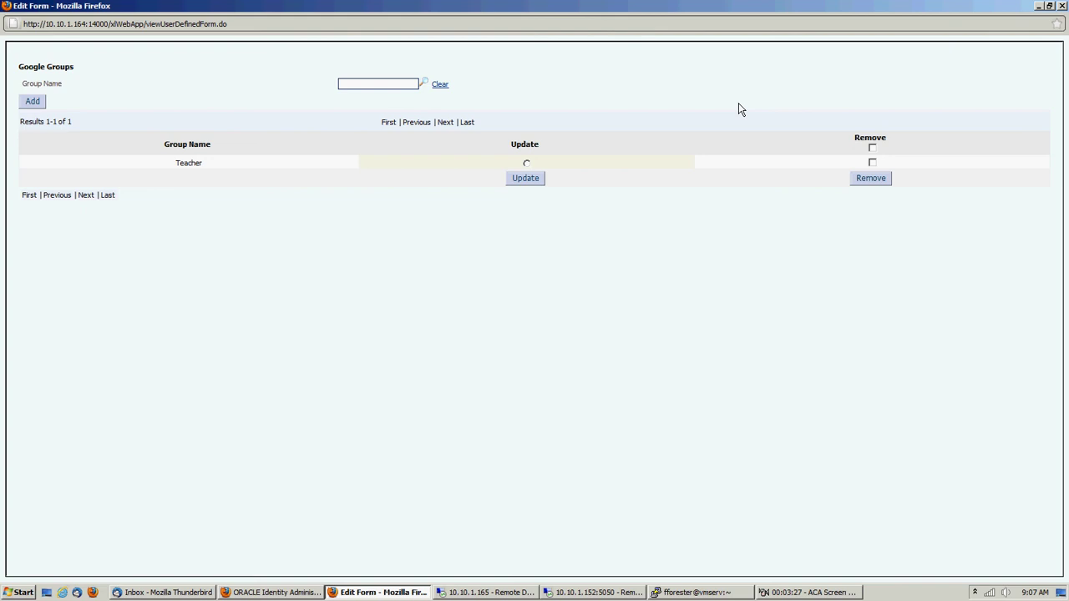
pyautogui.click(1062, 6)
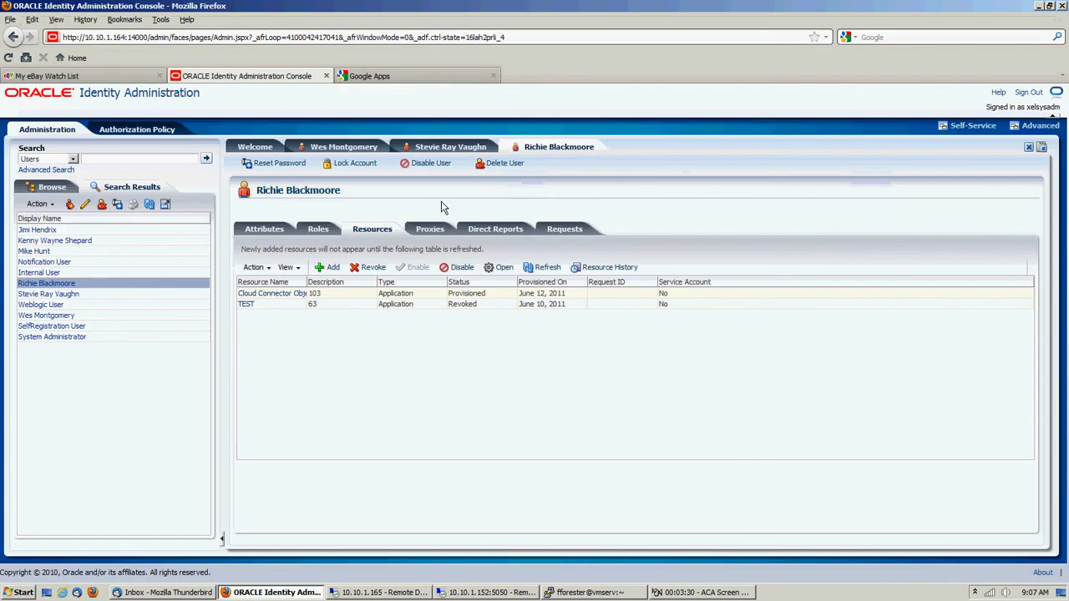
# - Reopen the user's page under Teachers in Google Apps and verify teachers group membership
pyautogui.click(392, 76)
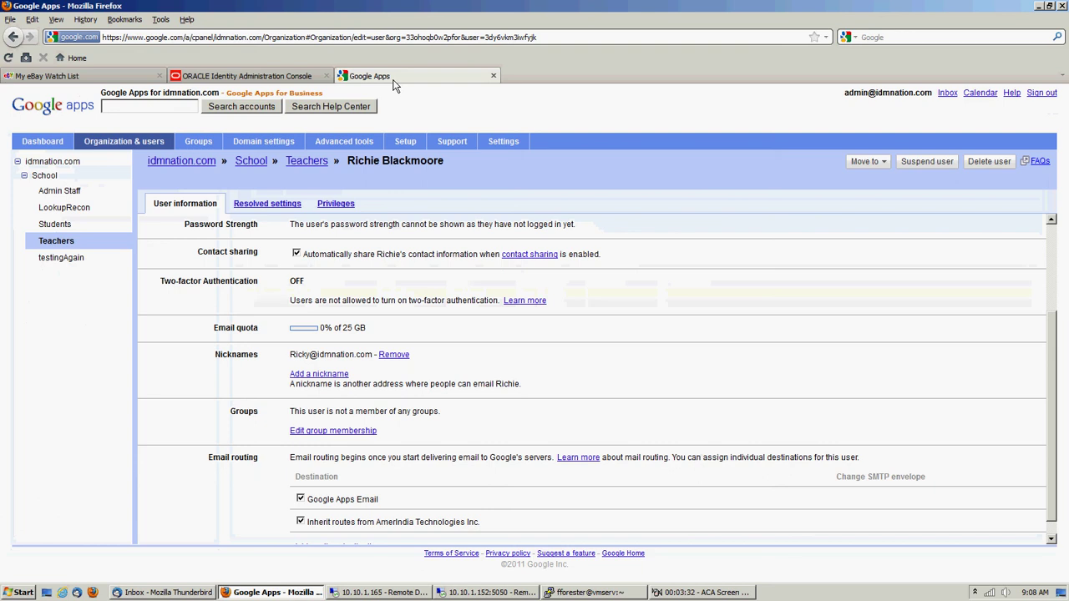
pyautogui.click(38, 241)
pyautogui.click(176, 332)
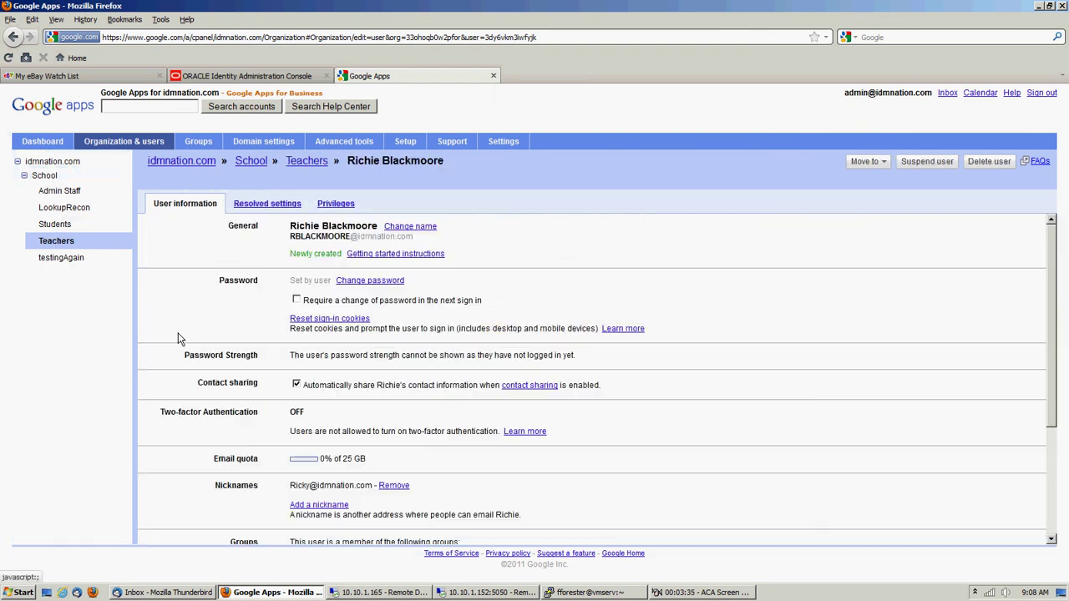
pyautogui.click(1055, 526)
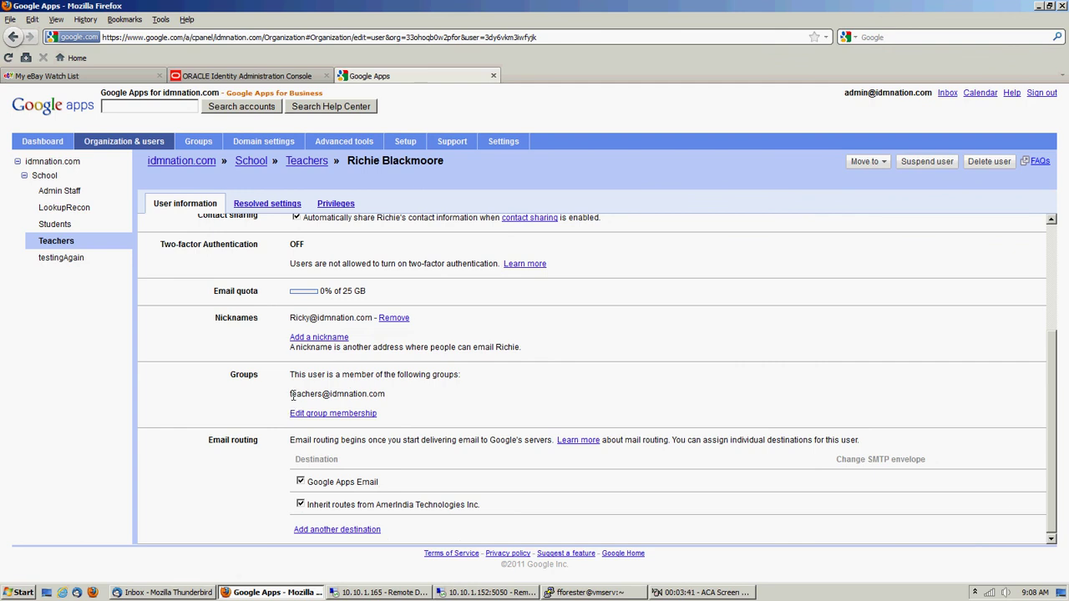
pyautogui.moveTo(292, 396); pyautogui.dragTo(394, 401)
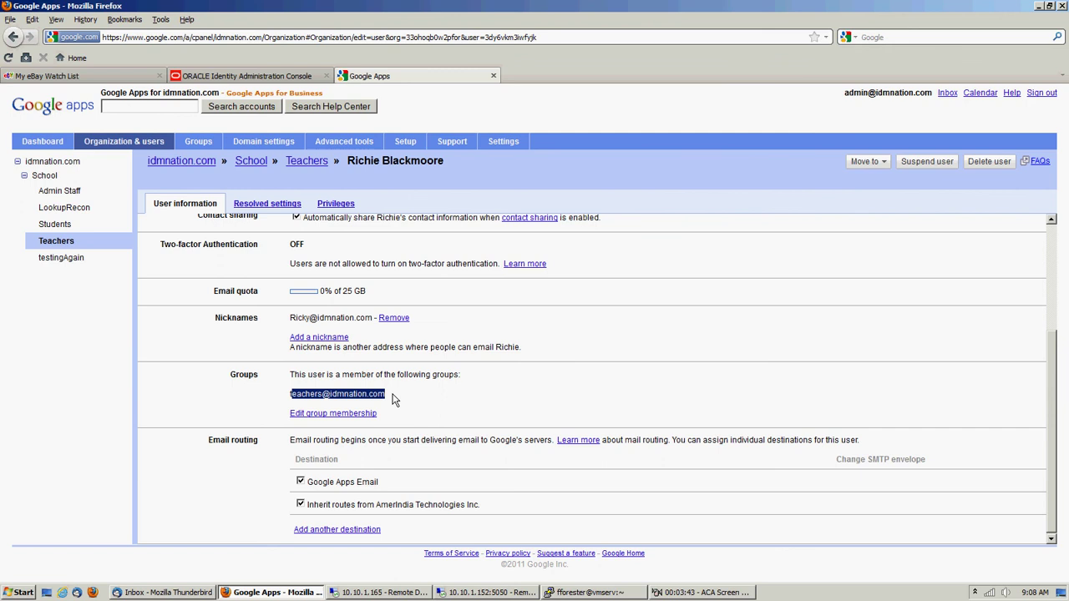
pyautogui.click(1052, 239)
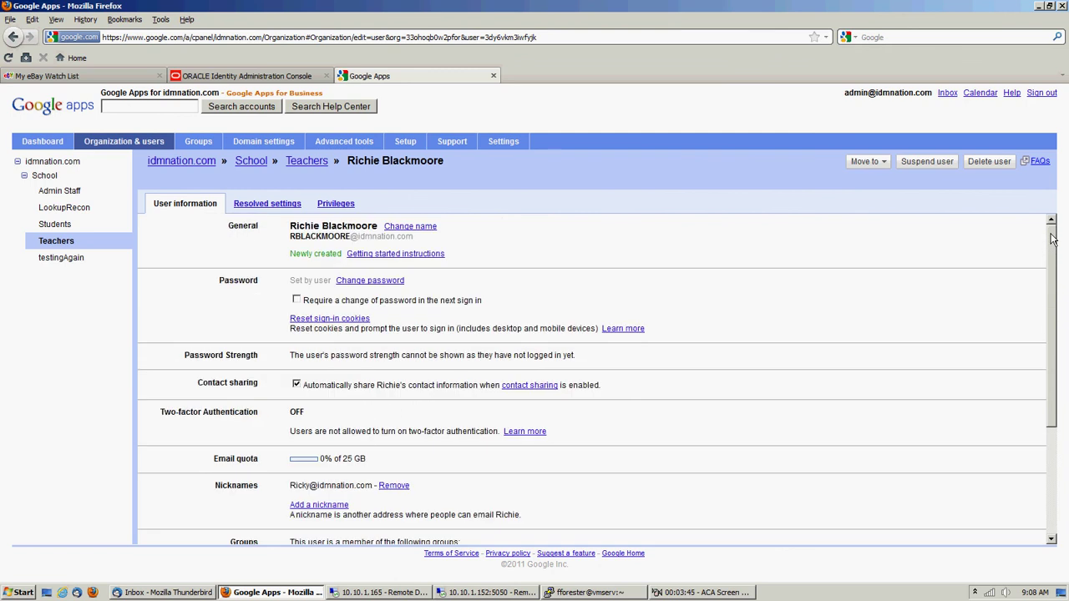